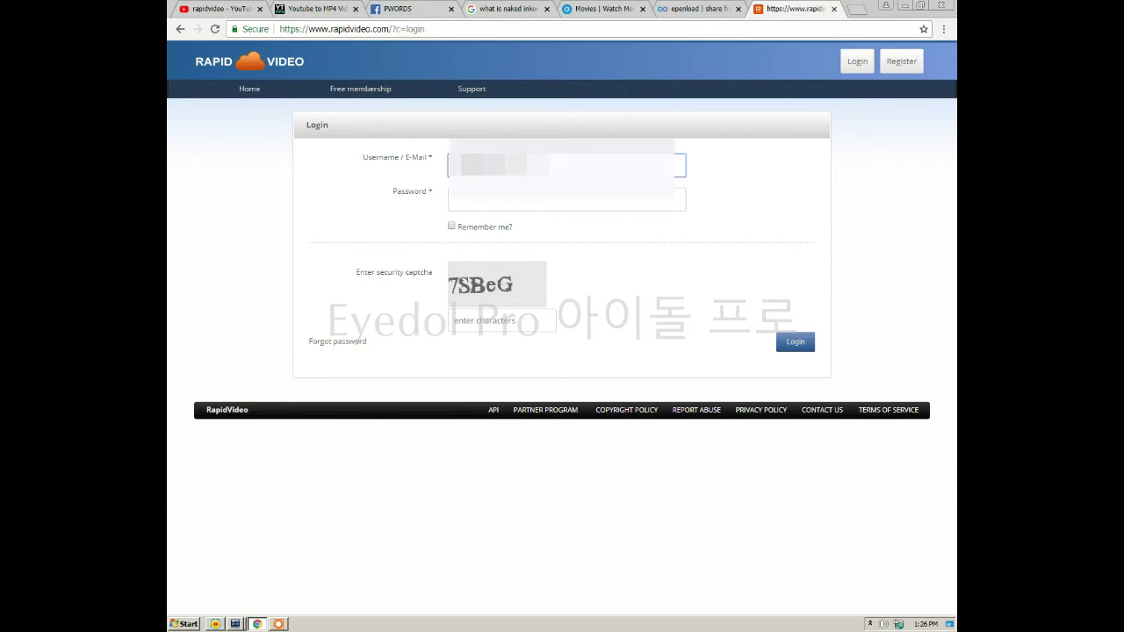
# Enter the account password and begin typing the security captcha, starting with '7'.
pyautogui.click(567, 199)
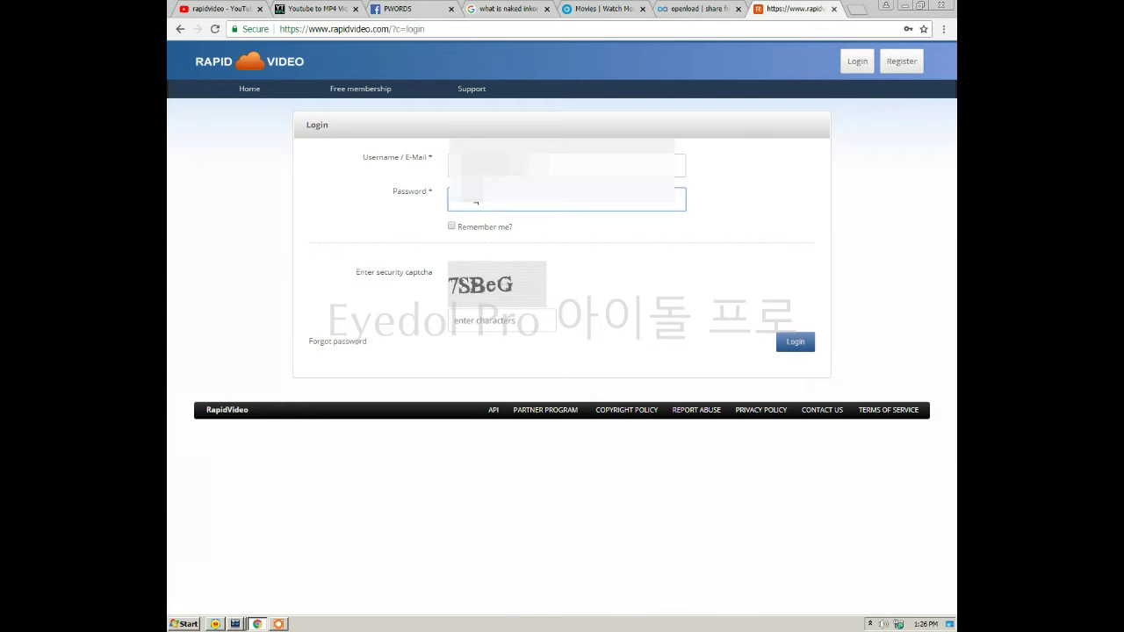
pyautogui.click(463, 319)
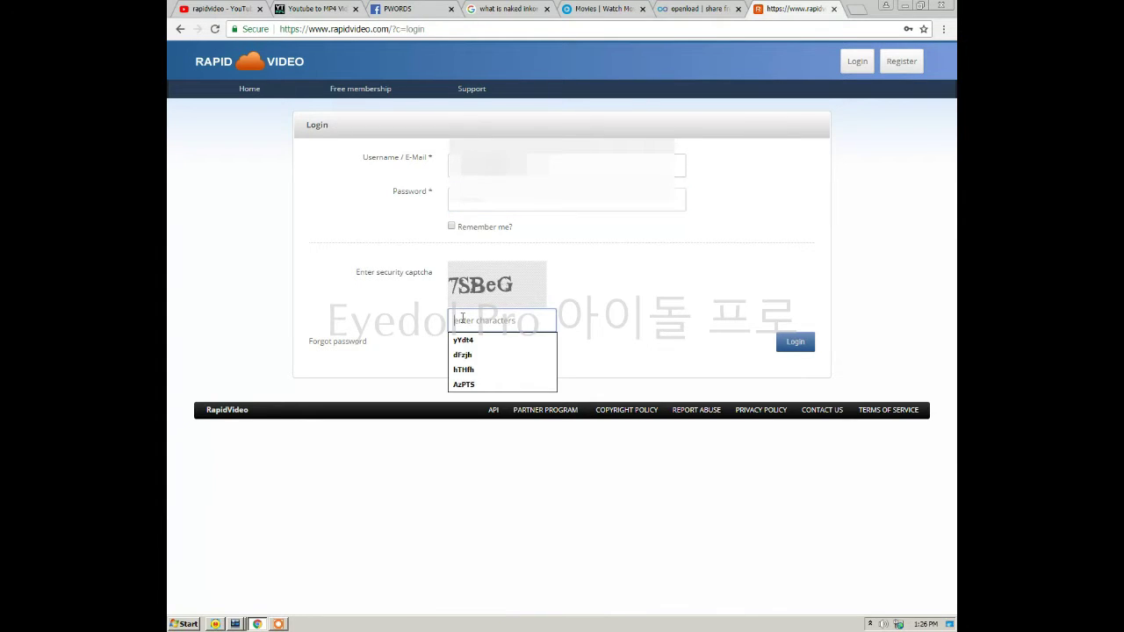
pyautogui.write('7SBeG')
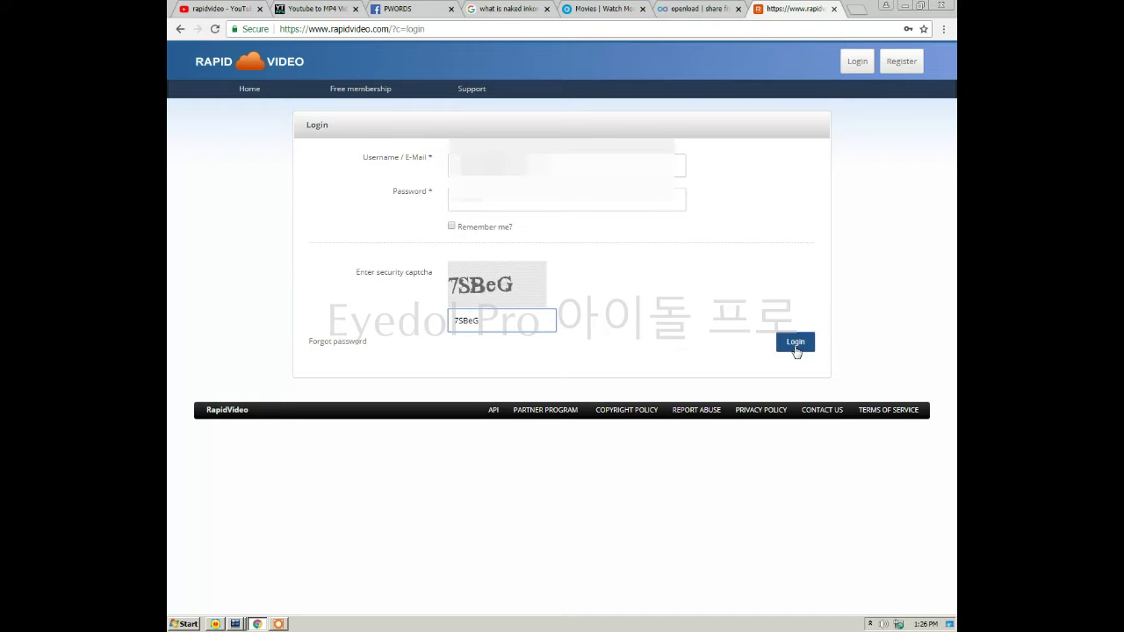
# Log in, decline Chrome's offer to save the password, and open My account.
pyautogui.click(795, 349)
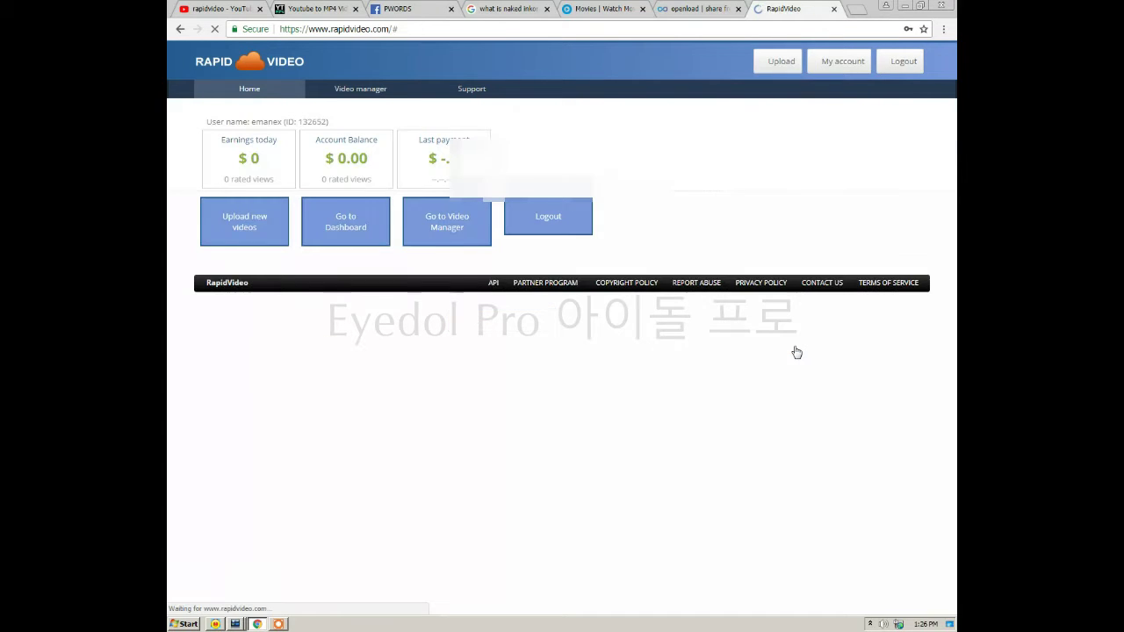
pyautogui.click(903, 133)
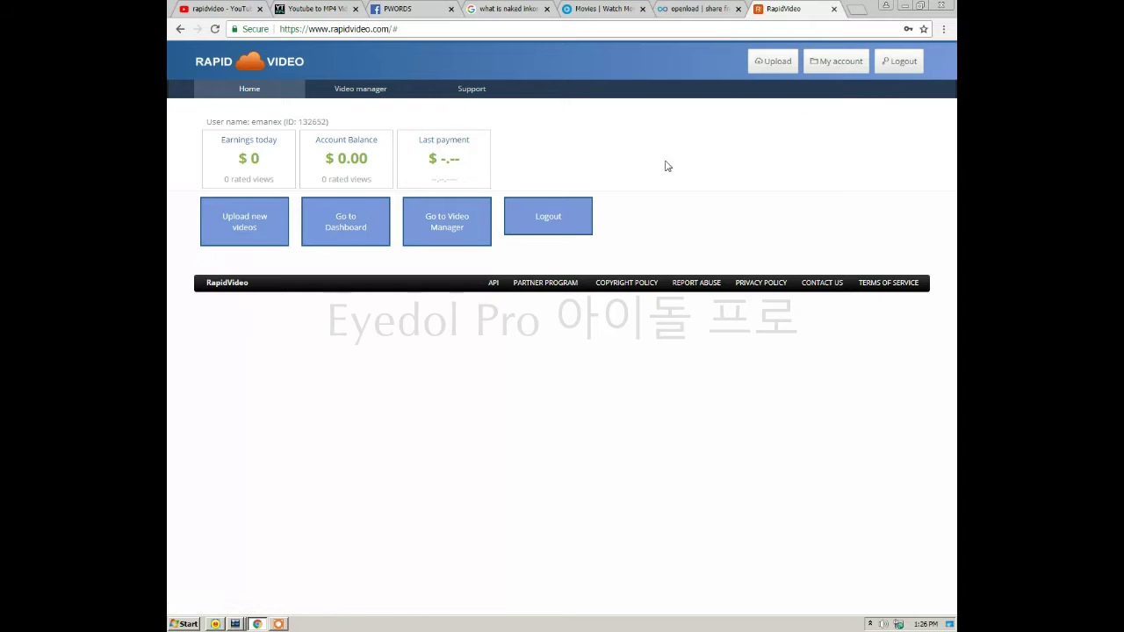
pyautogui.click(833, 71)
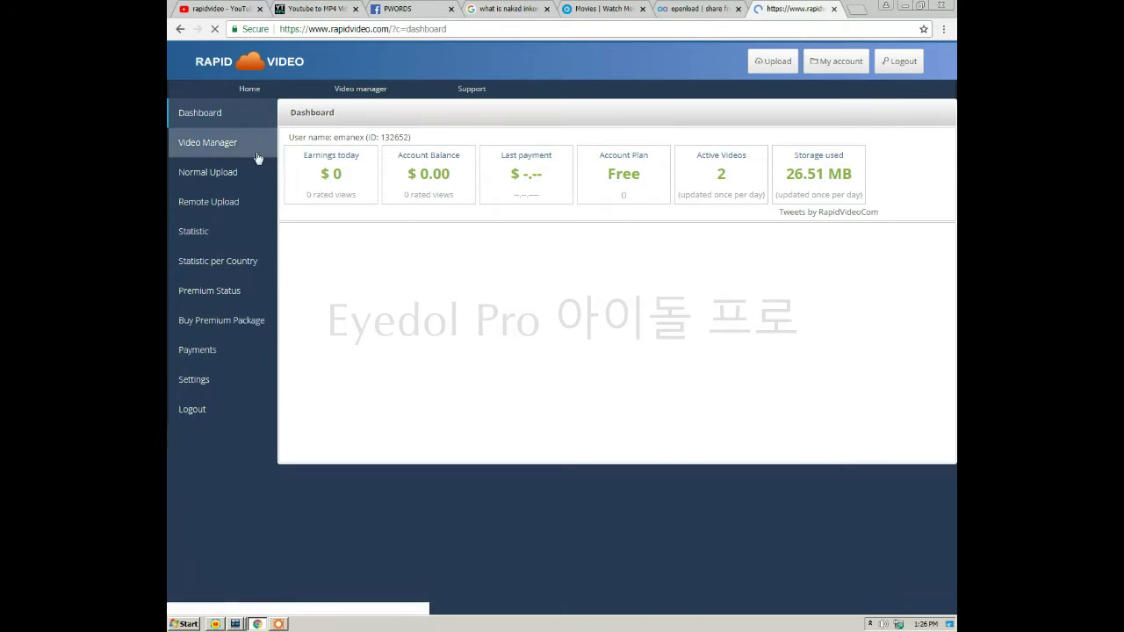
# Browse the dashboard and Video Manager, then go to the upload page.
pyautogui.click(207, 115)
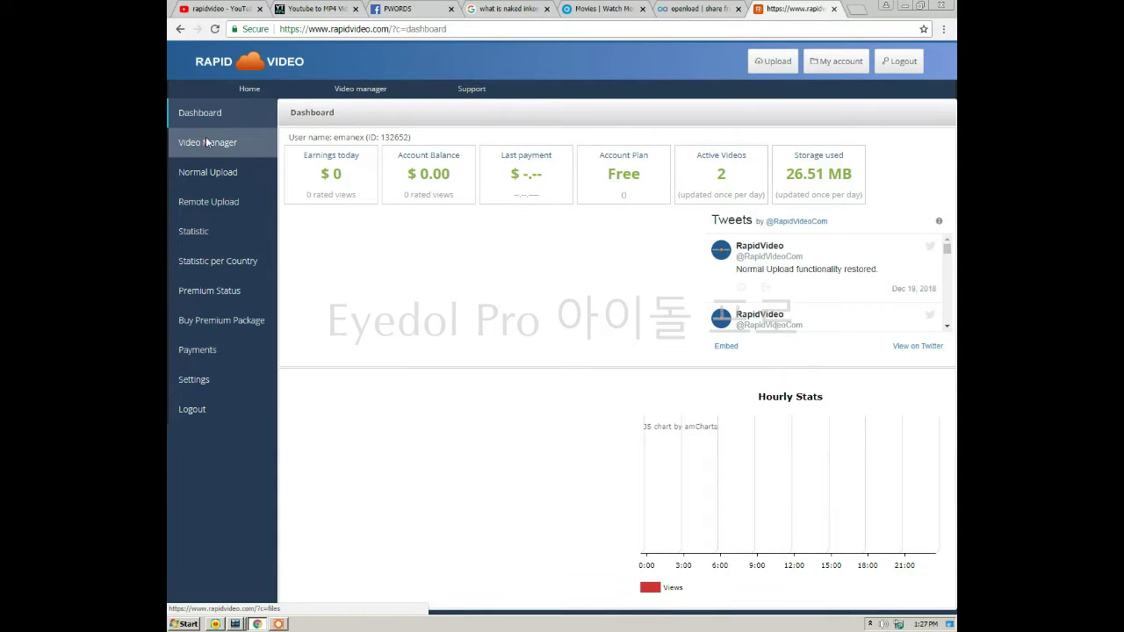
pyautogui.click(208, 143)
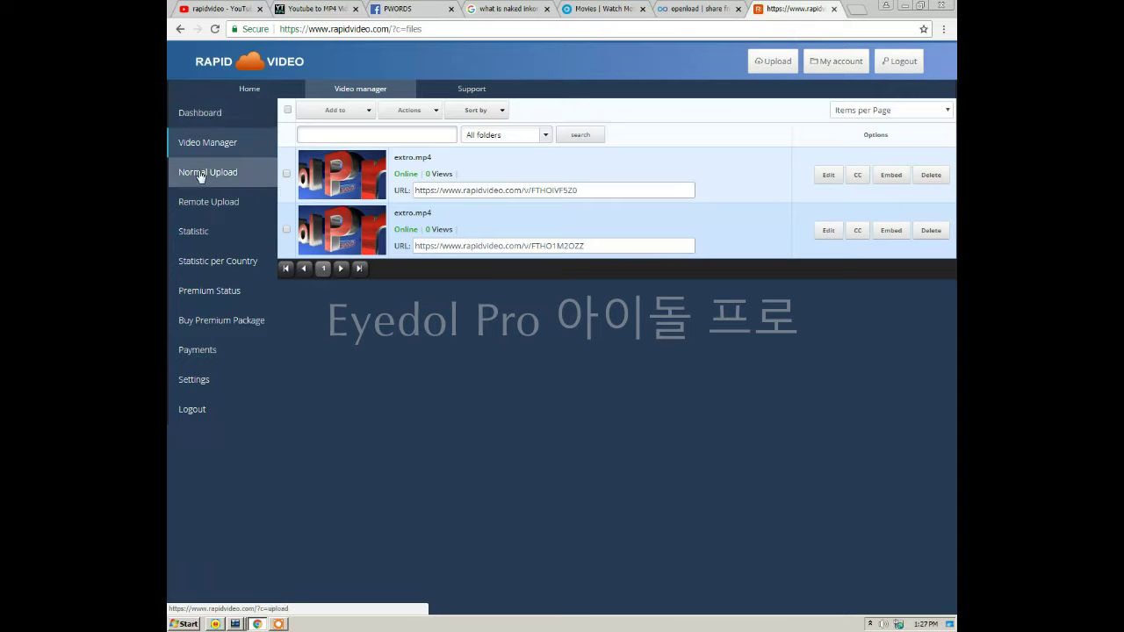
pyautogui.click(211, 118)
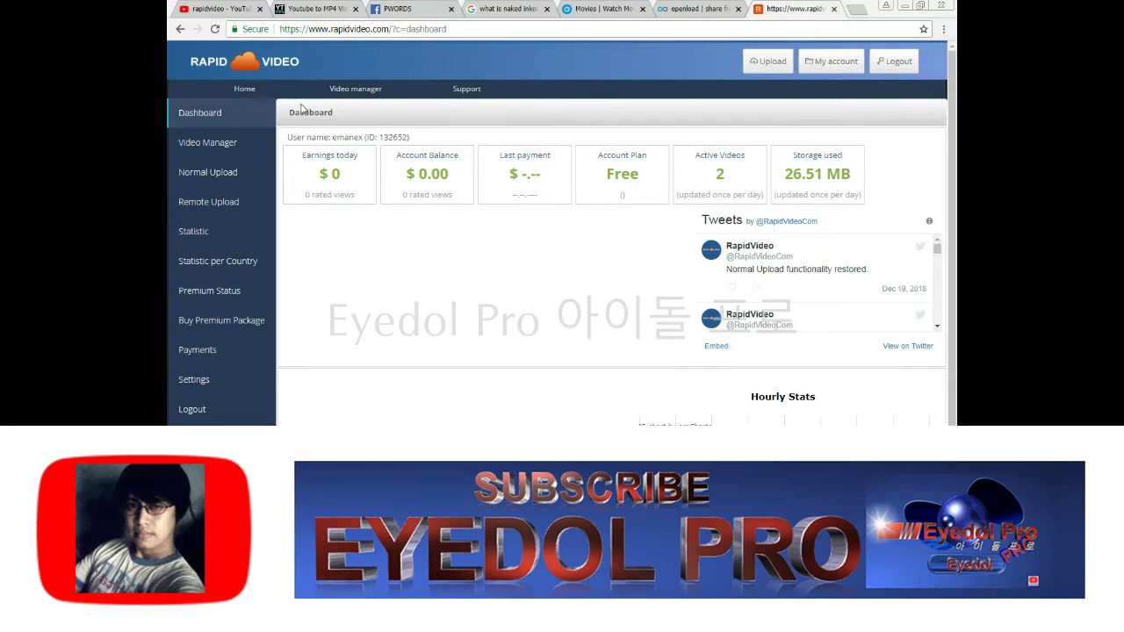
pyautogui.click(768, 64)
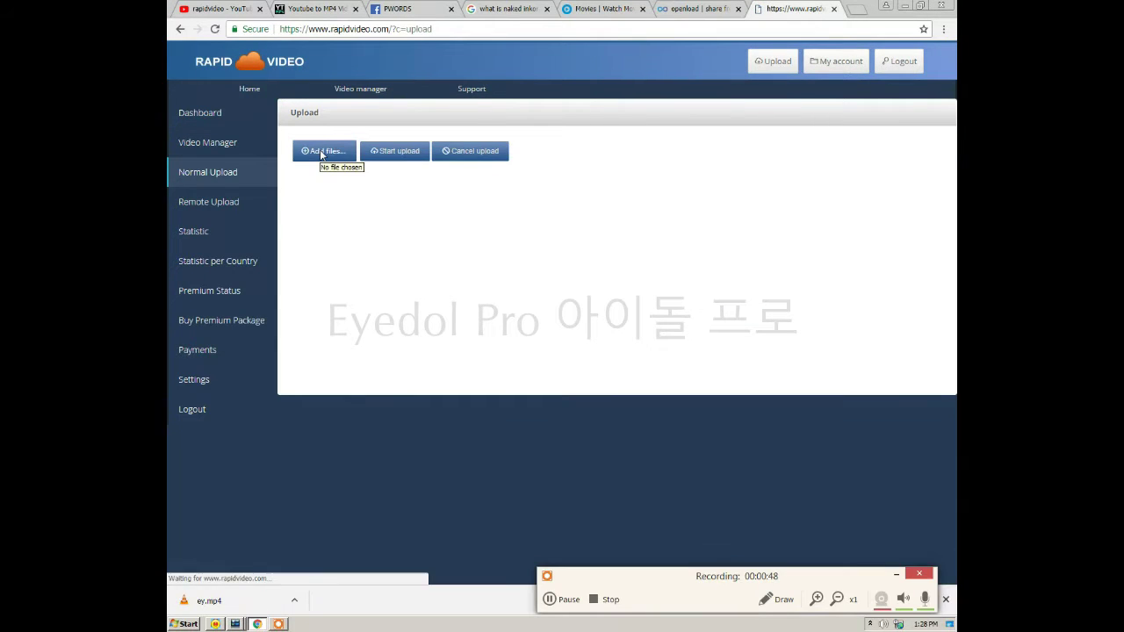
# Choose ey.mp4 (4.39 MB) for upload and start uploading it.
pyautogui.click(322, 155)
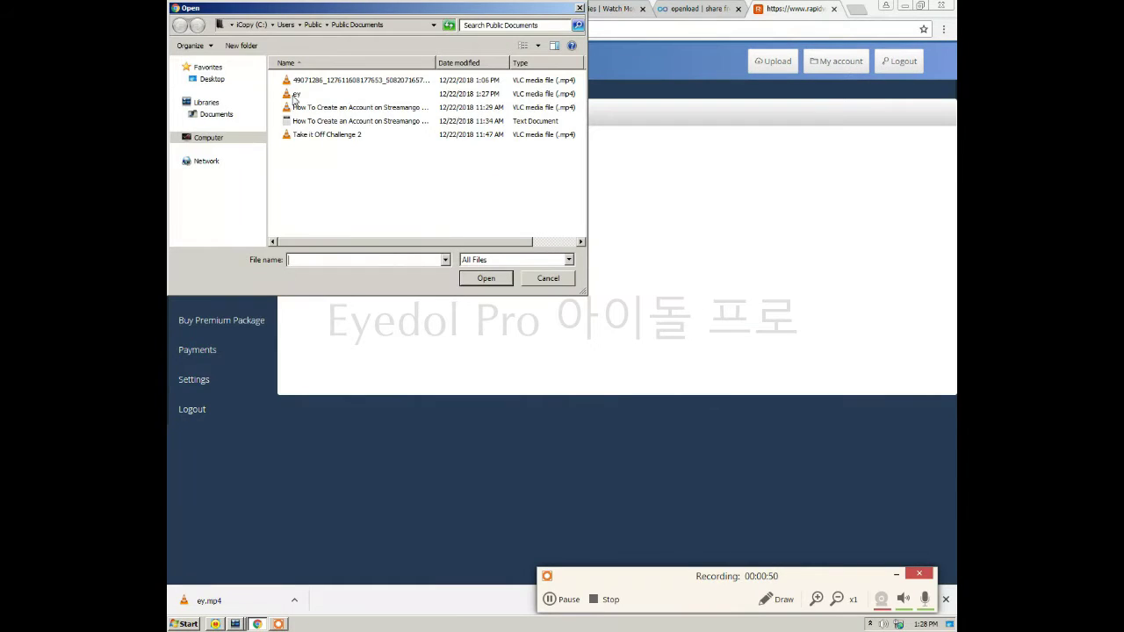
pyautogui.click(295, 95)
pyautogui.click(495, 281)
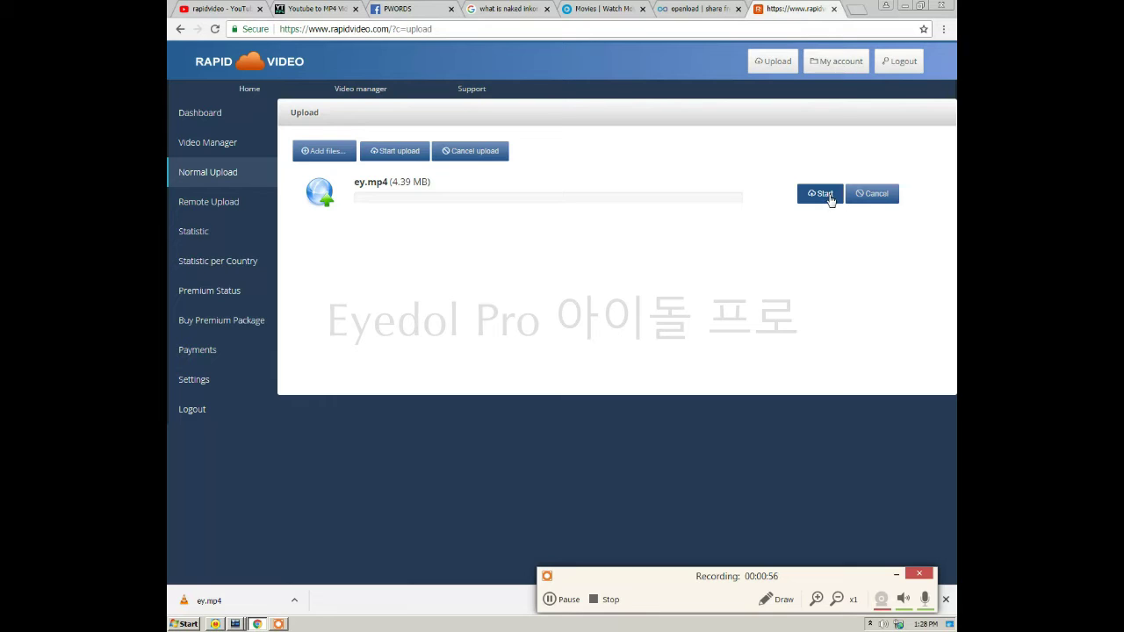
pyautogui.click(824, 194)
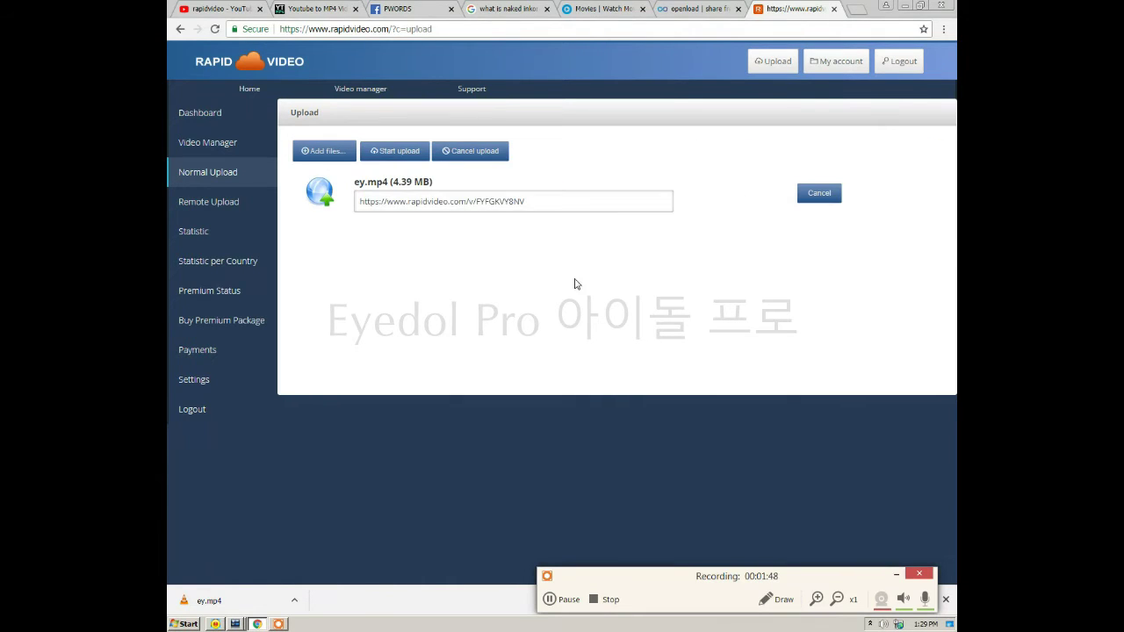
# Visit the Dashboard, Video Manager, Normal Upload and Remote Upload pages.
pyautogui.click(196, 127)
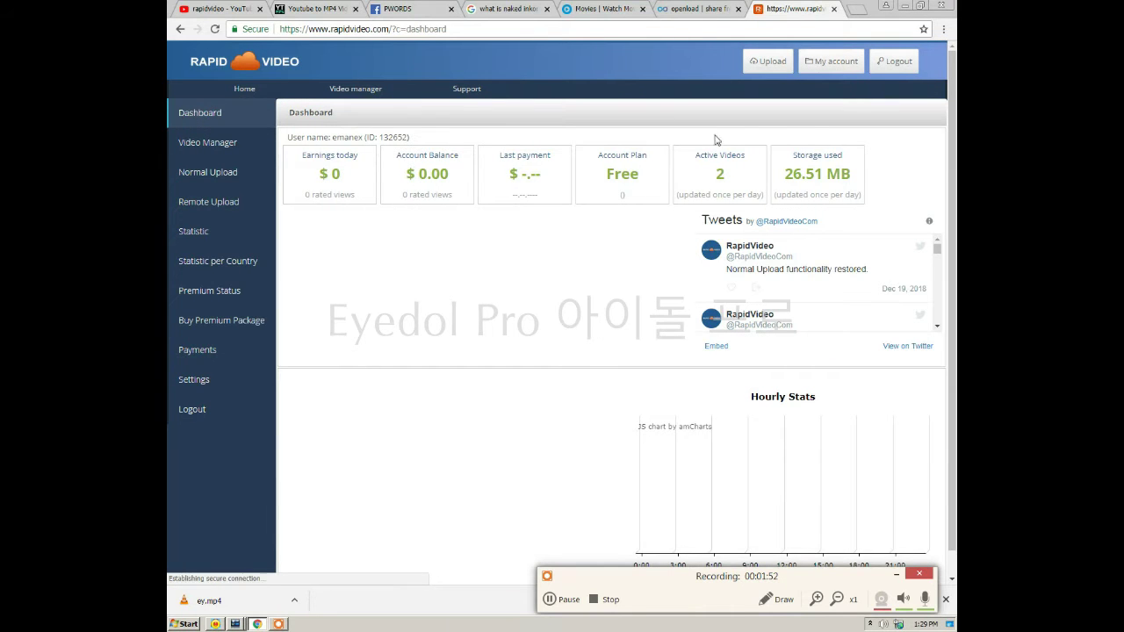
pyautogui.click(208, 143)
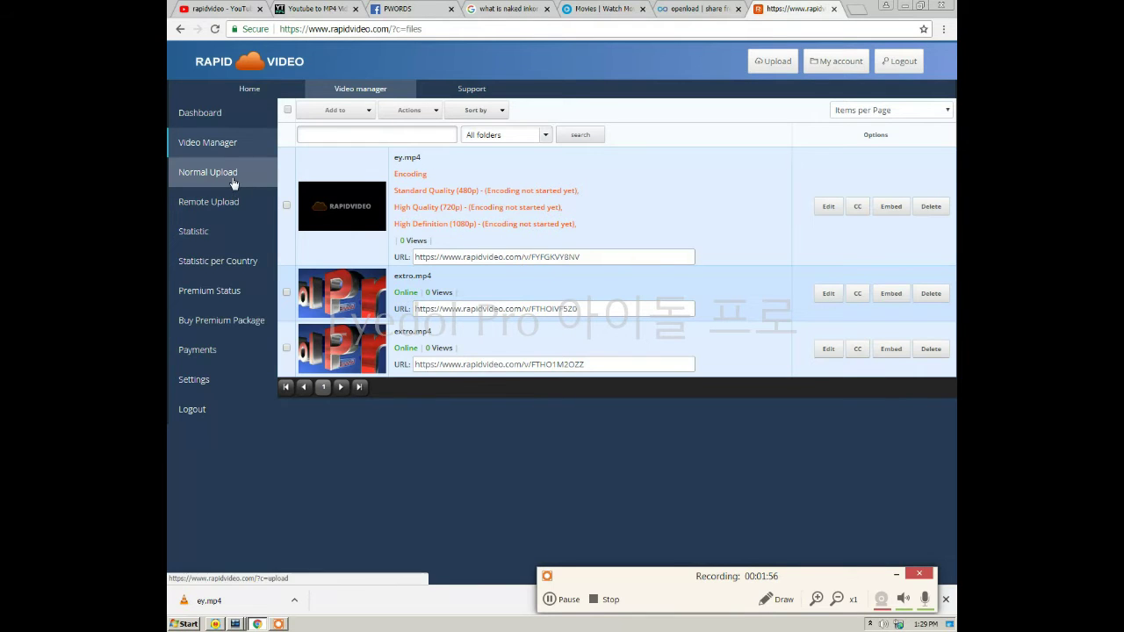
pyautogui.click(233, 183)
pyautogui.click(218, 202)
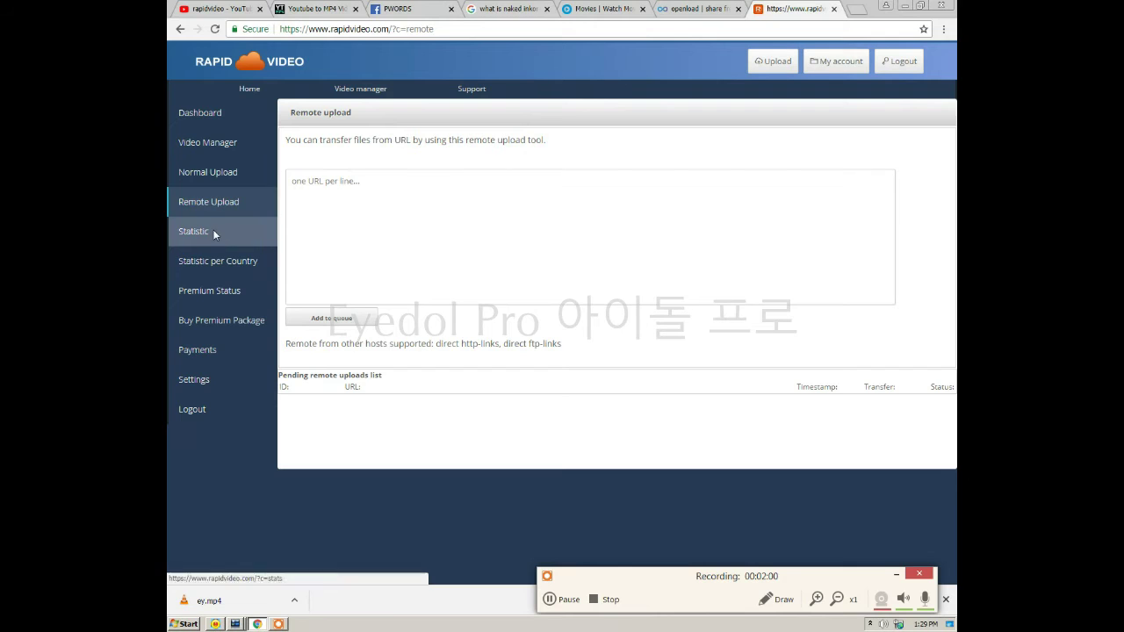
# Review daily and per-country statistics, then view the inactive premium status.
pyautogui.click(214, 232)
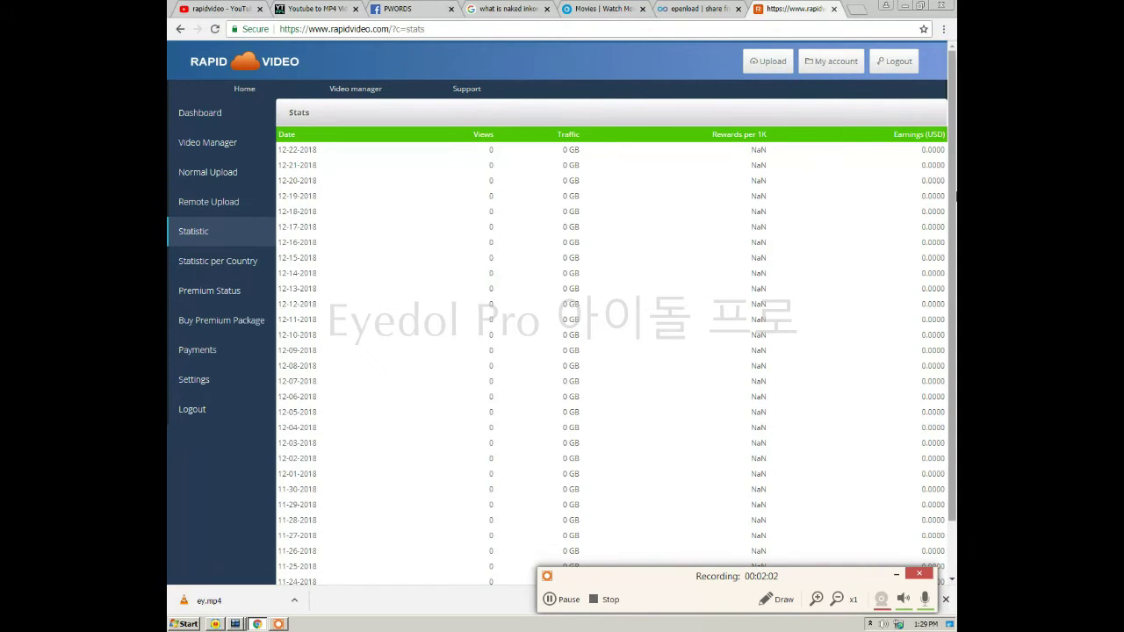
pyautogui.scroll(-1, 821, 222)
pyautogui.scroll(1, 818, 227)
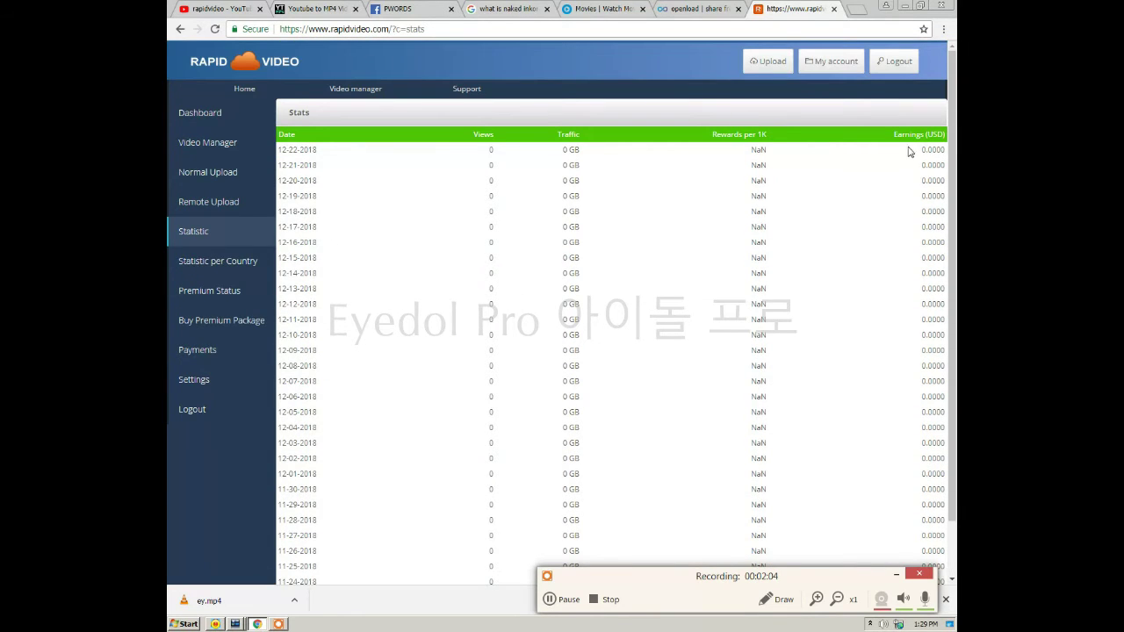
pyautogui.click(214, 259)
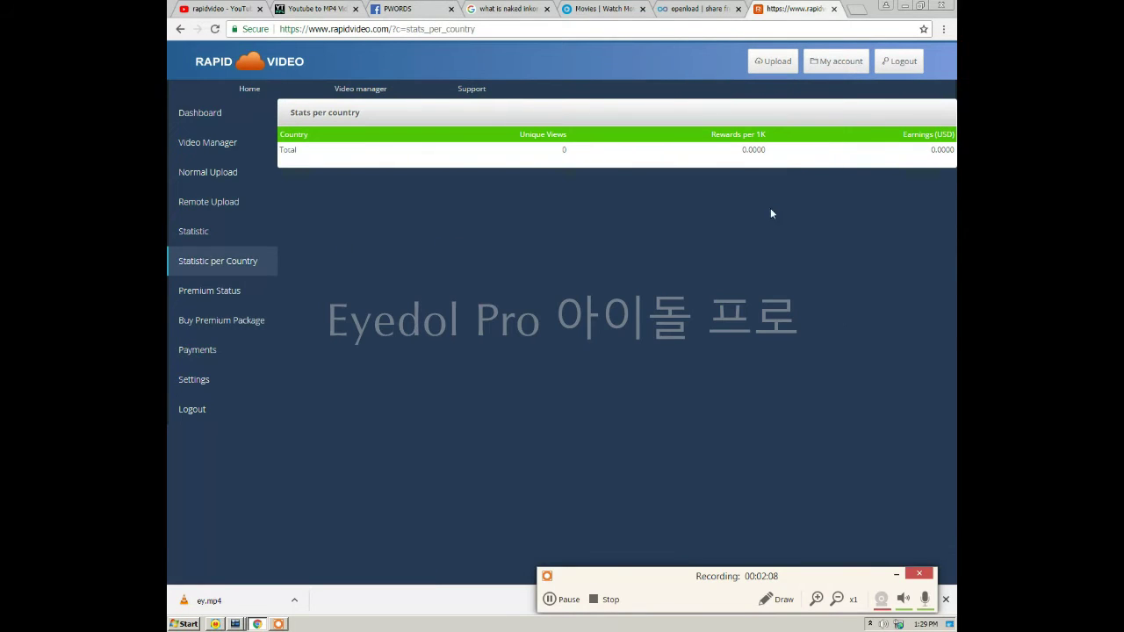
pyautogui.click(219, 299)
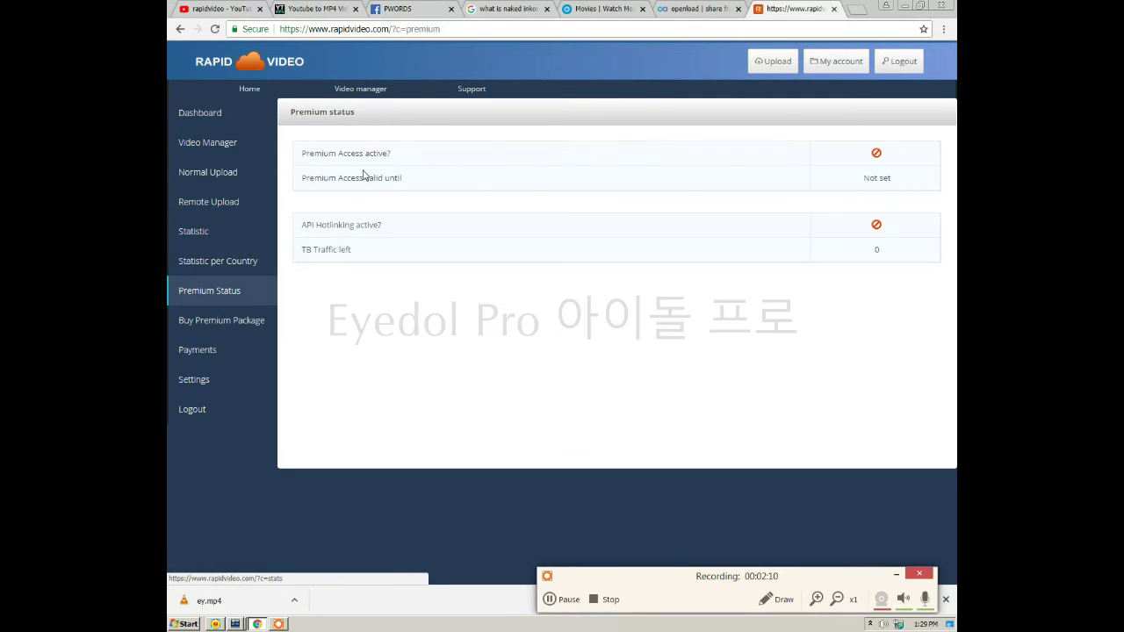
# Look over the premium package purchase page and the payments page.
pyautogui.click(214, 329)
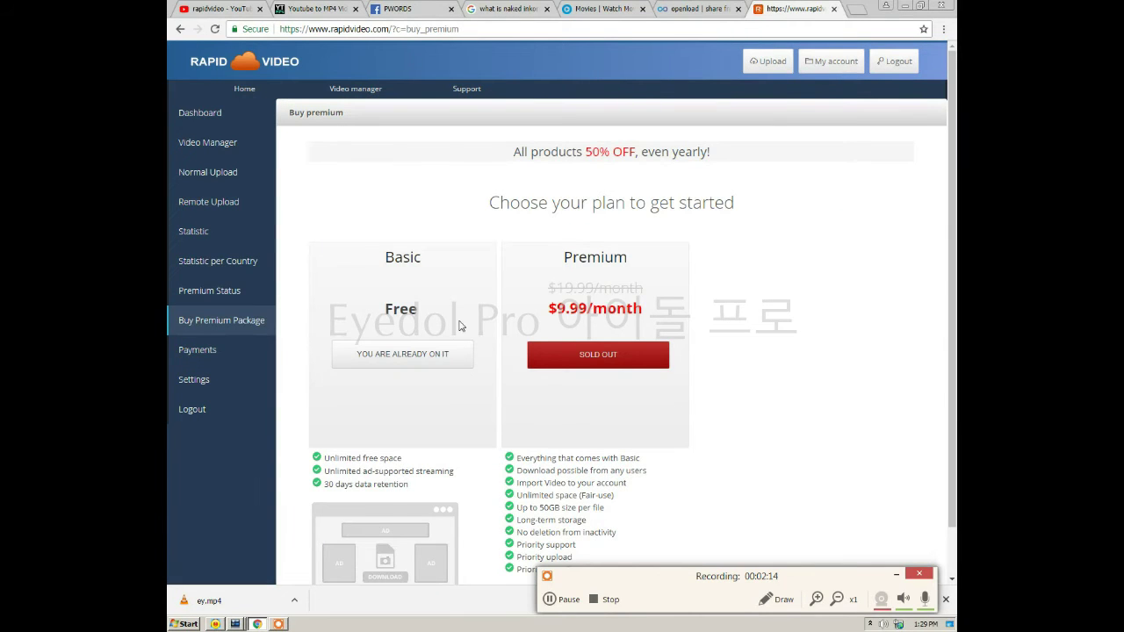
pyautogui.scroll(-1, 822, 387)
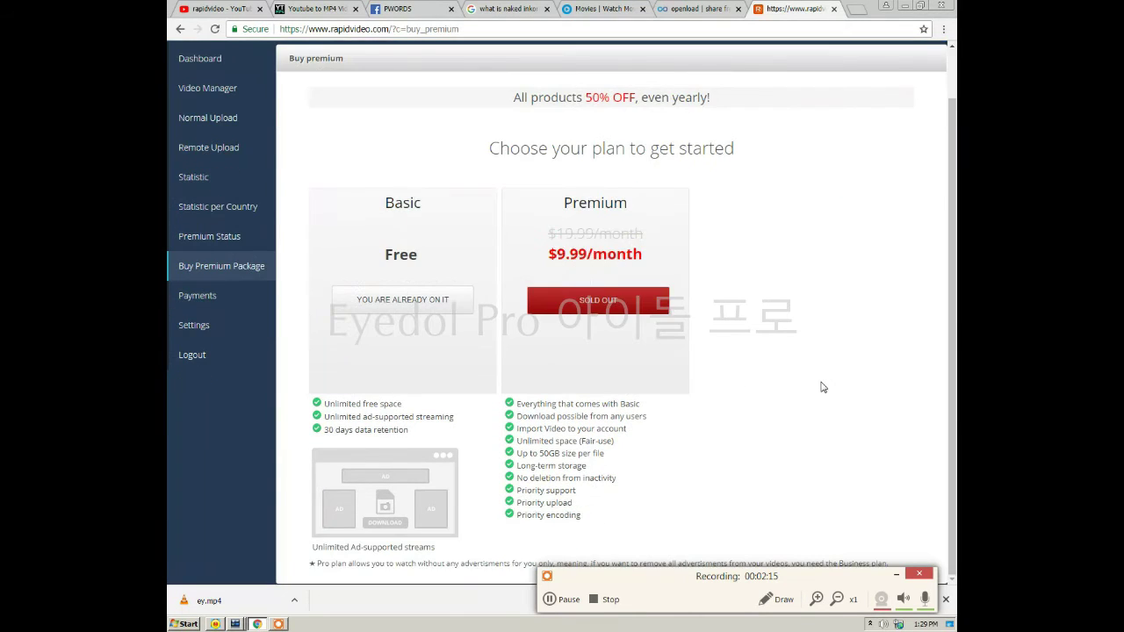
pyautogui.click(221, 294)
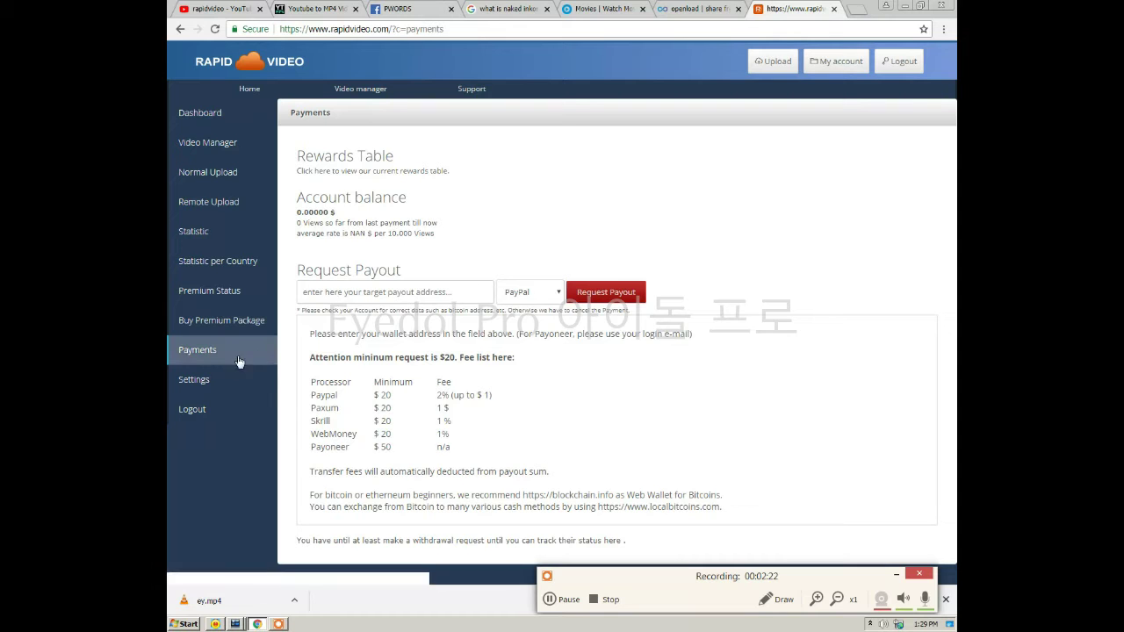
# Scroll through the embed, ads, player and password settings, then return to the dashboard.
pyautogui.click(214, 382)
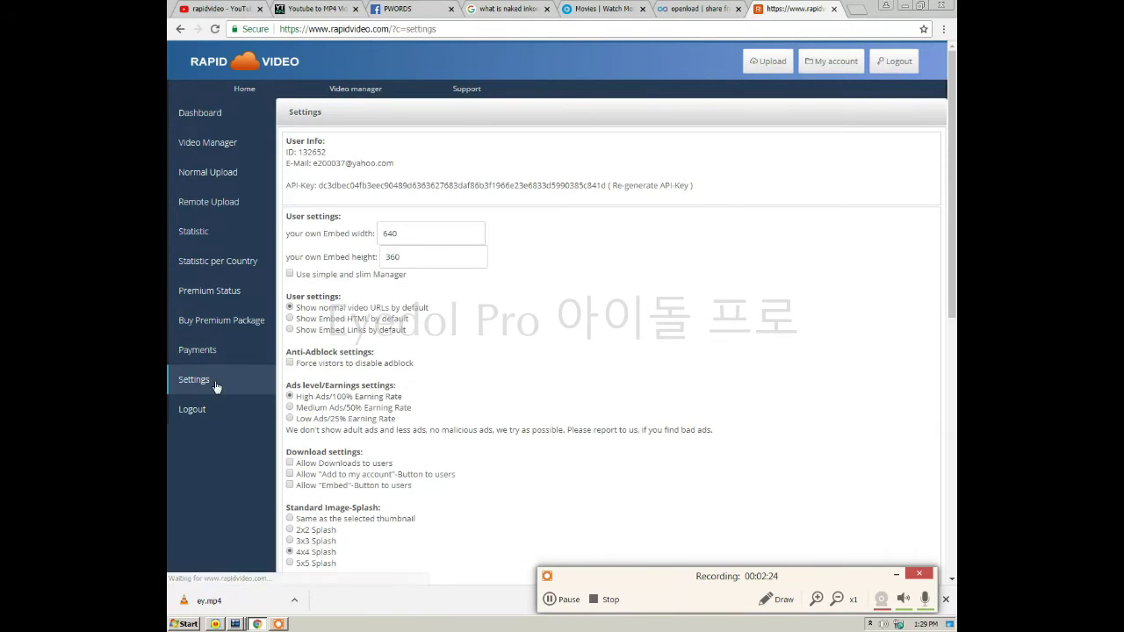
pyautogui.scroll(-3, 661, 321)
pyautogui.scroll(-3, 458, 229)
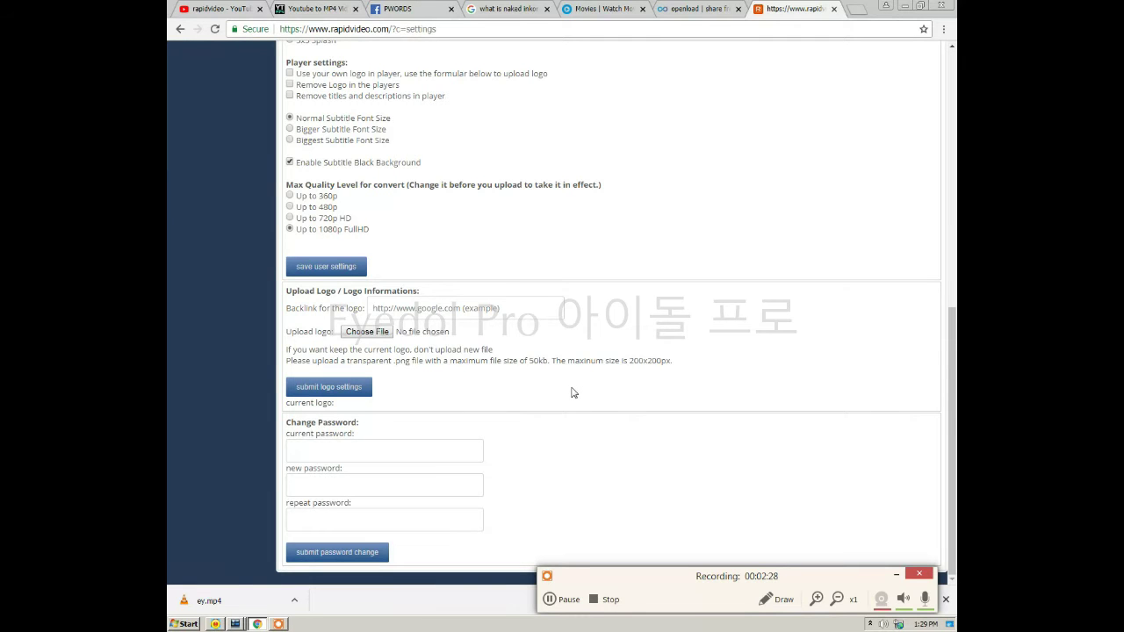
pyautogui.scroll(3, 618, 338)
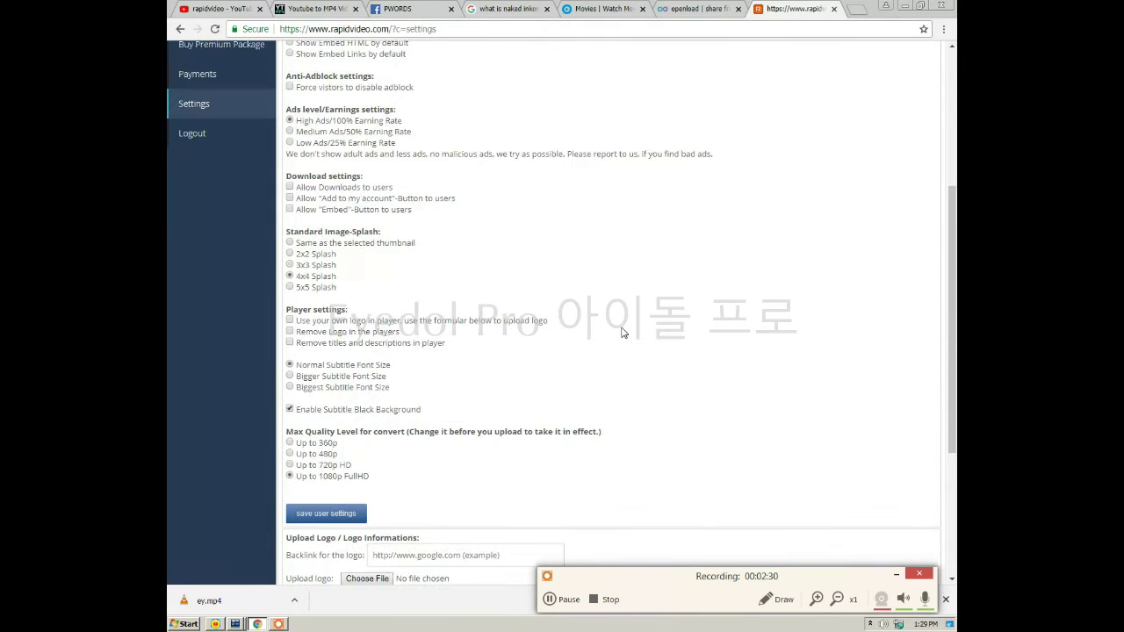
pyautogui.scroll(2, 622, 332)
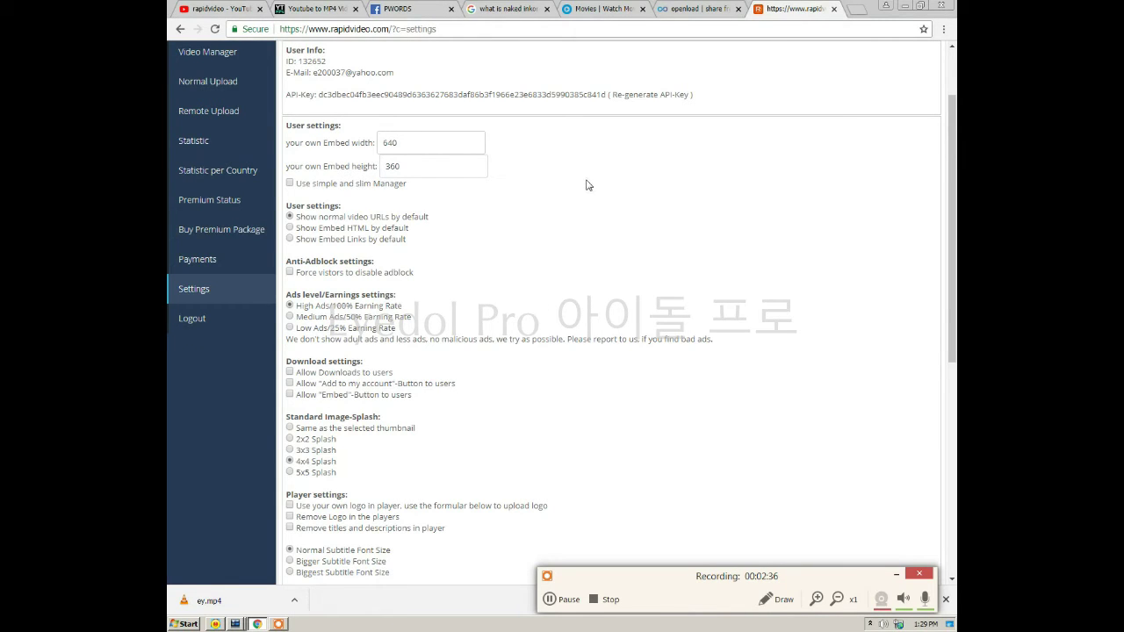
pyautogui.scroll(1, 585, 192)
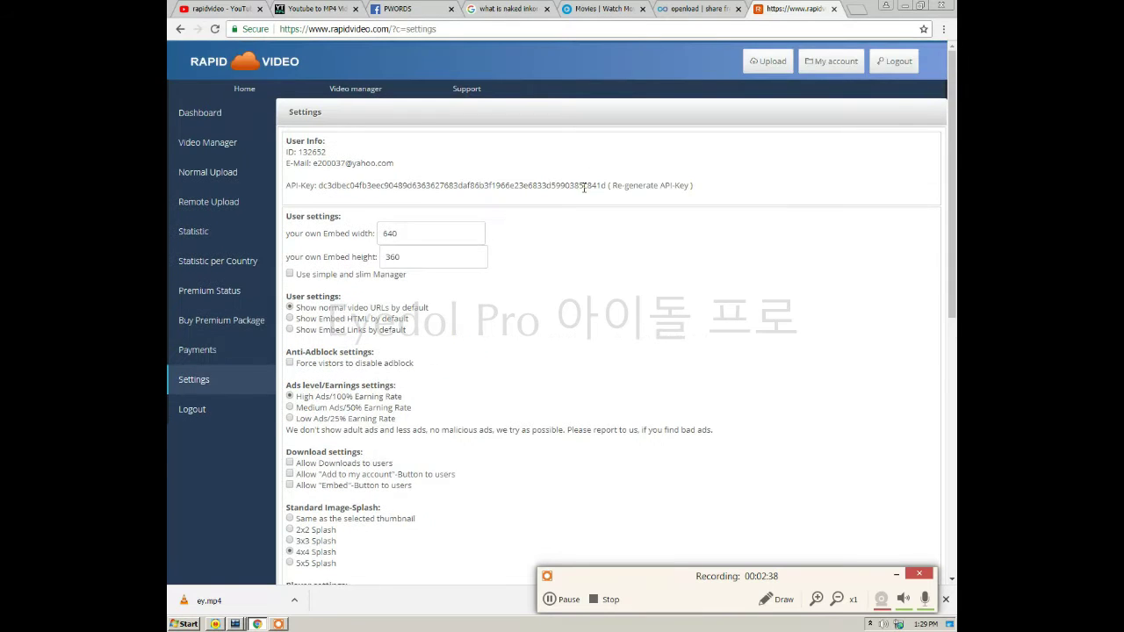
pyautogui.click(196, 120)
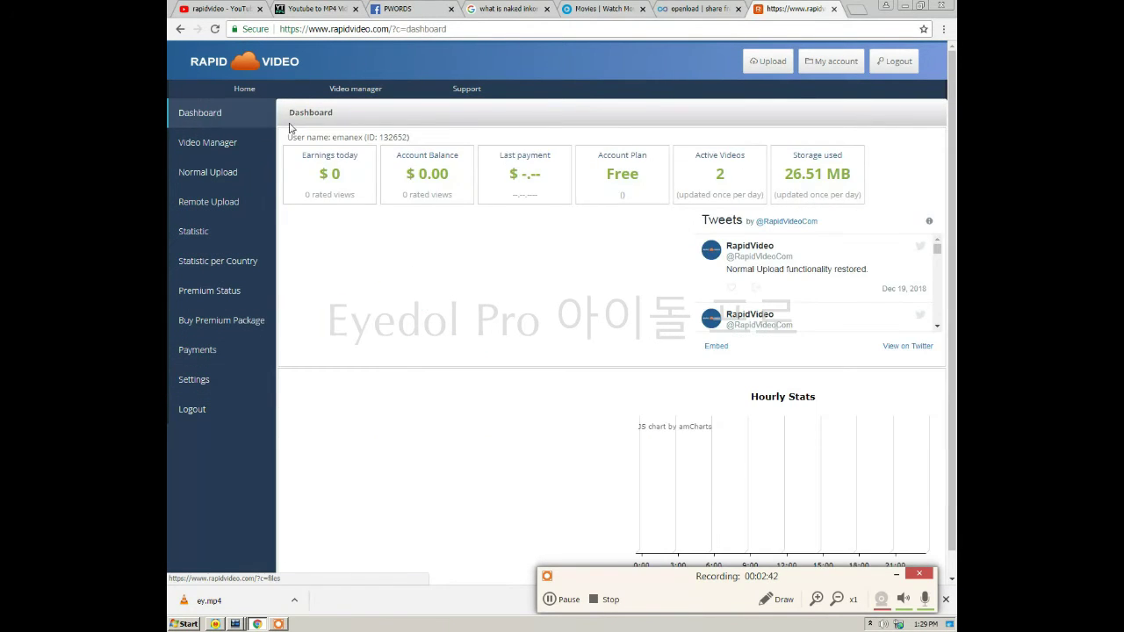
# Copy the extro.mp4 share link from the Video Manager list into the clipboard.
pyautogui.click(213, 153)
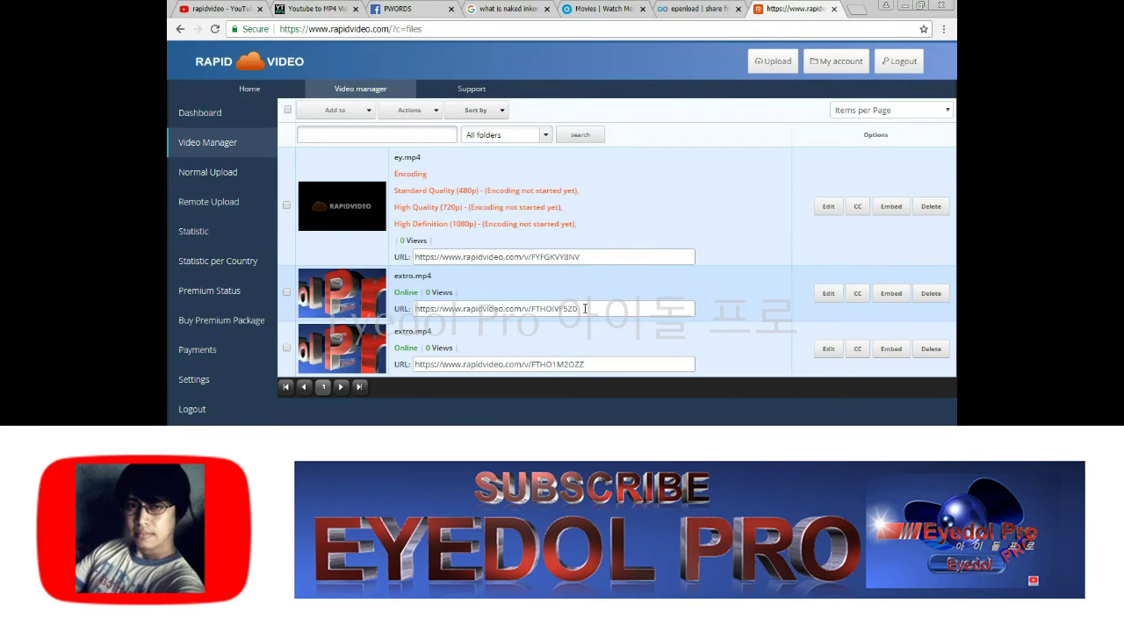
pyautogui.moveTo(584, 308); pyautogui.dragTo(412, 309)
pyautogui.rightClick(450, 309)
pyautogui.click(475, 330)
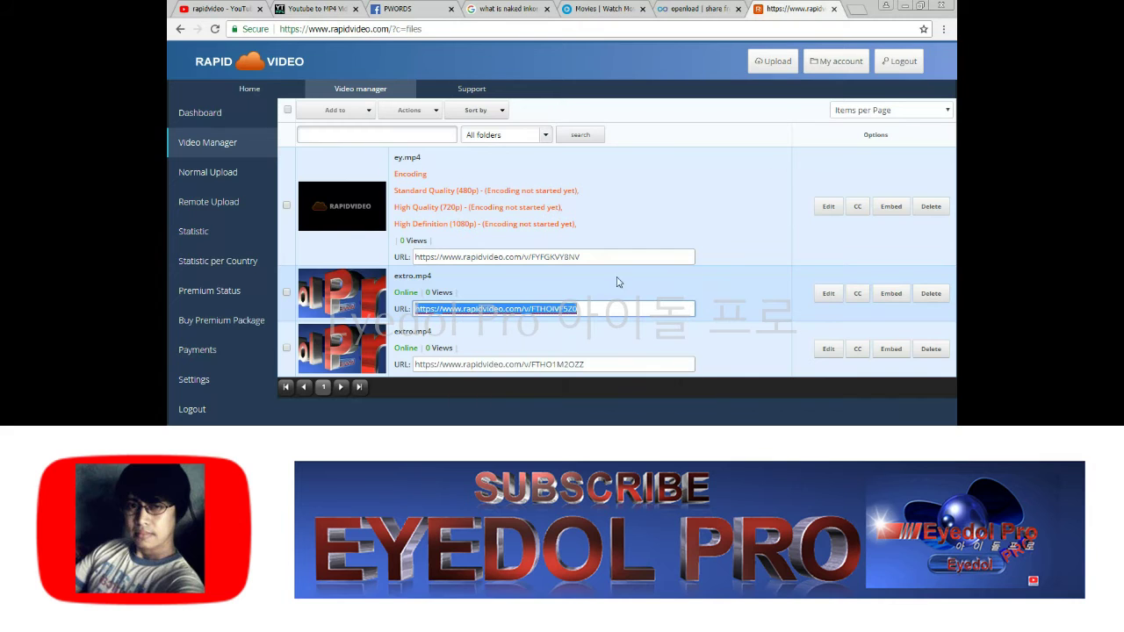
pyautogui.click(861, 11)
# Load the pasted extro.mp4 link in the new tab and play the video.
pyautogui.rightClick(828, 29)
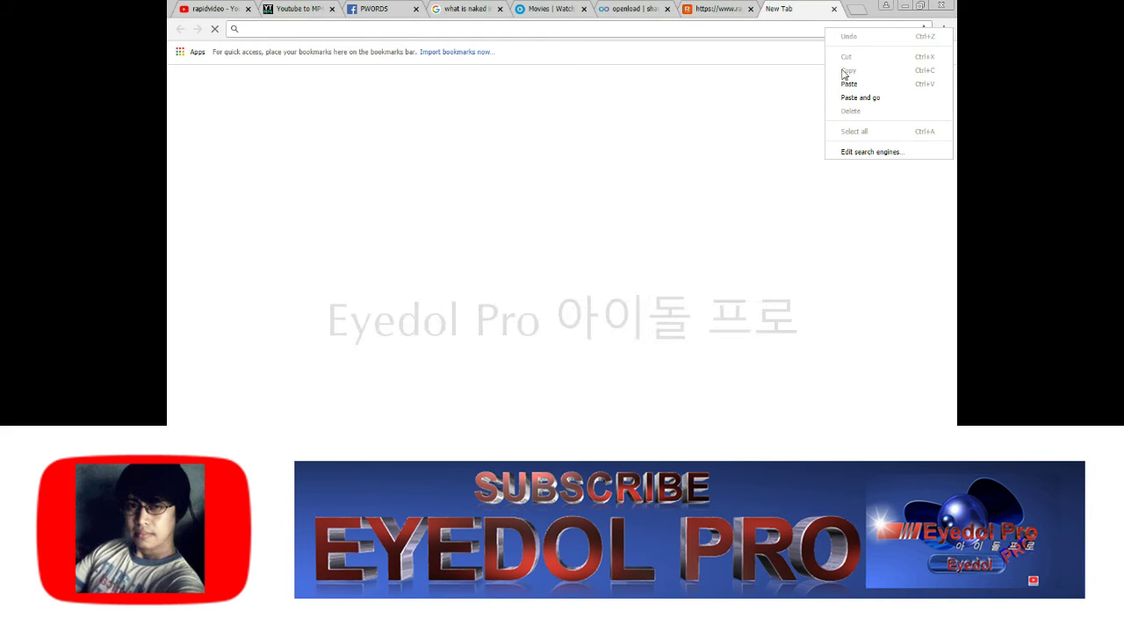
pyautogui.click(843, 83)
pyautogui.press('Return')
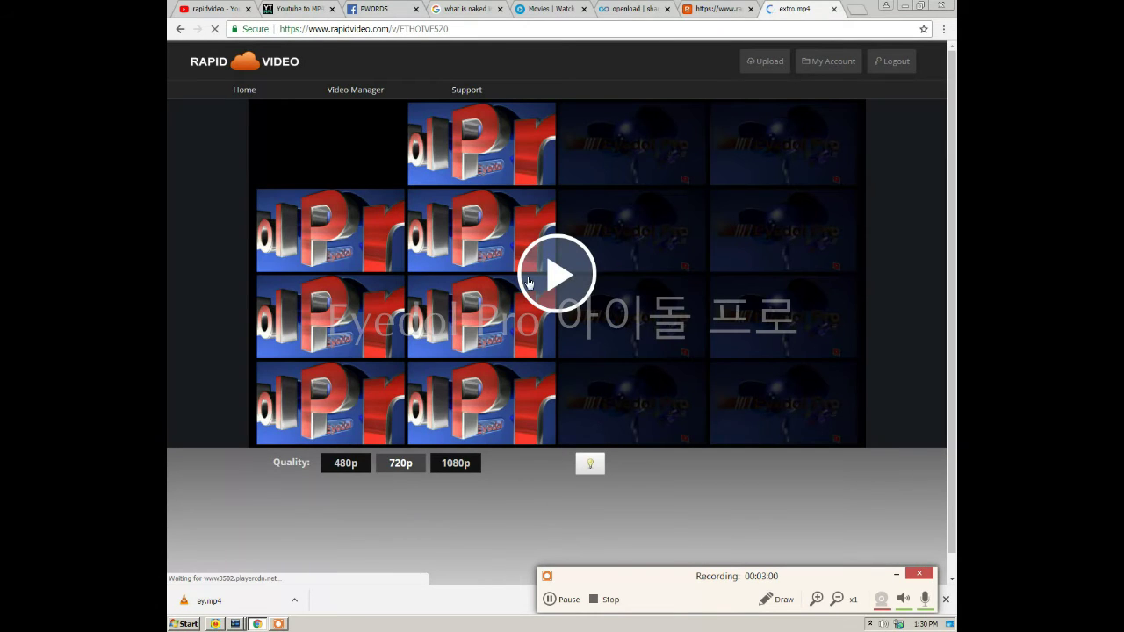
pyautogui.click(430, 30)
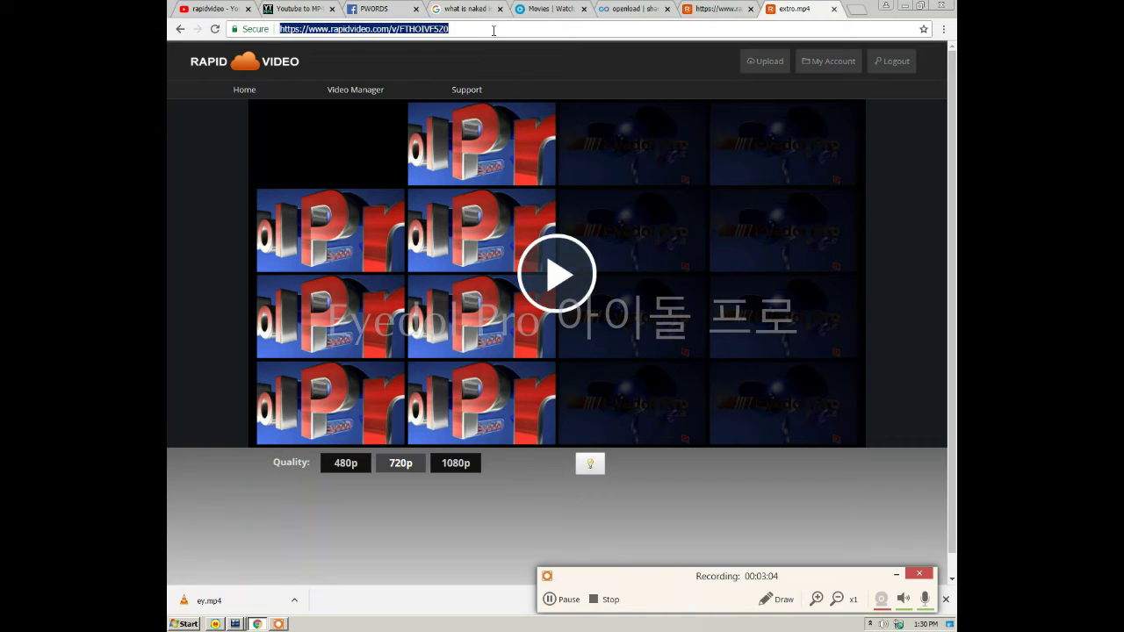
pyautogui.click(571, 105)
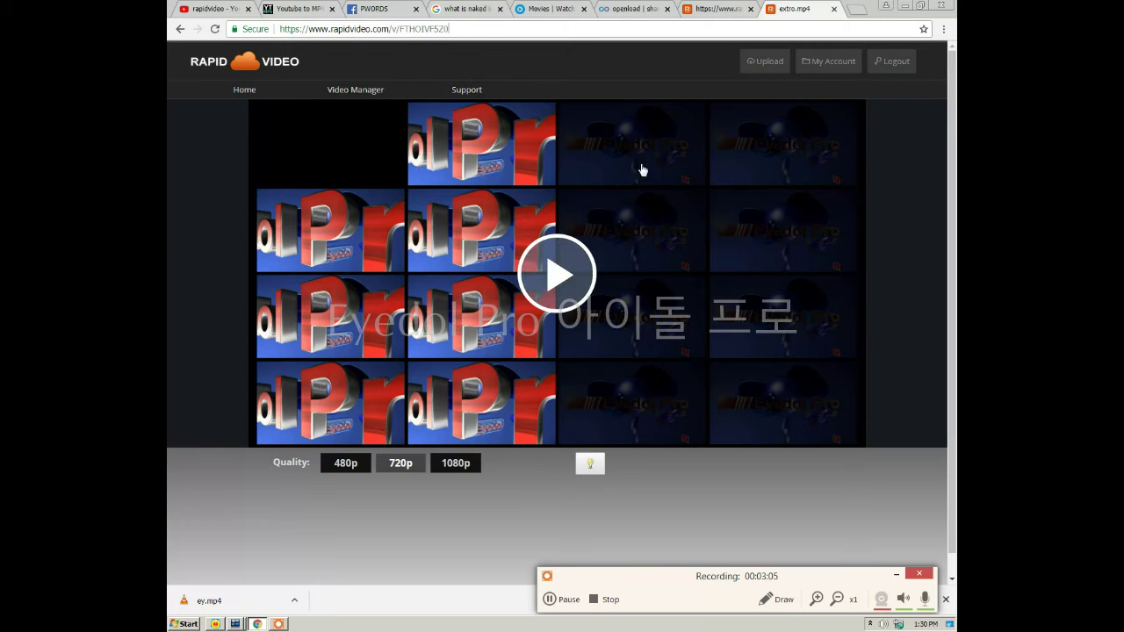
pyautogui.click(561, 281)
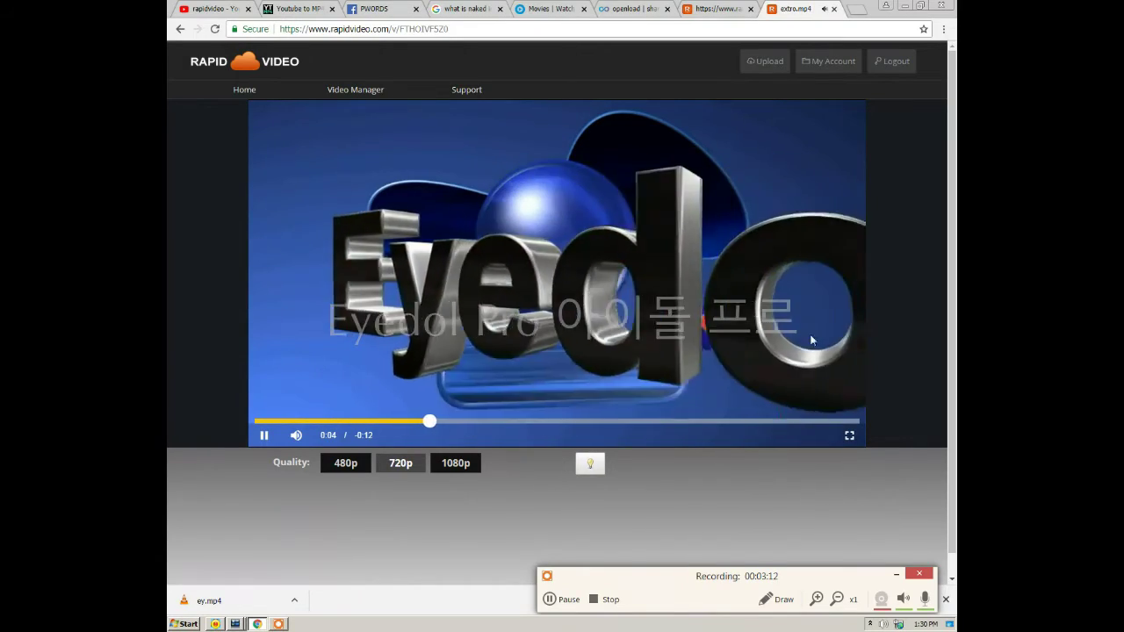
# Save the playing extro.mp4 video as an mp4 file in Public Documents.
pyautogui.rightClick(727, 260)
pyautogui.click(768, 312)
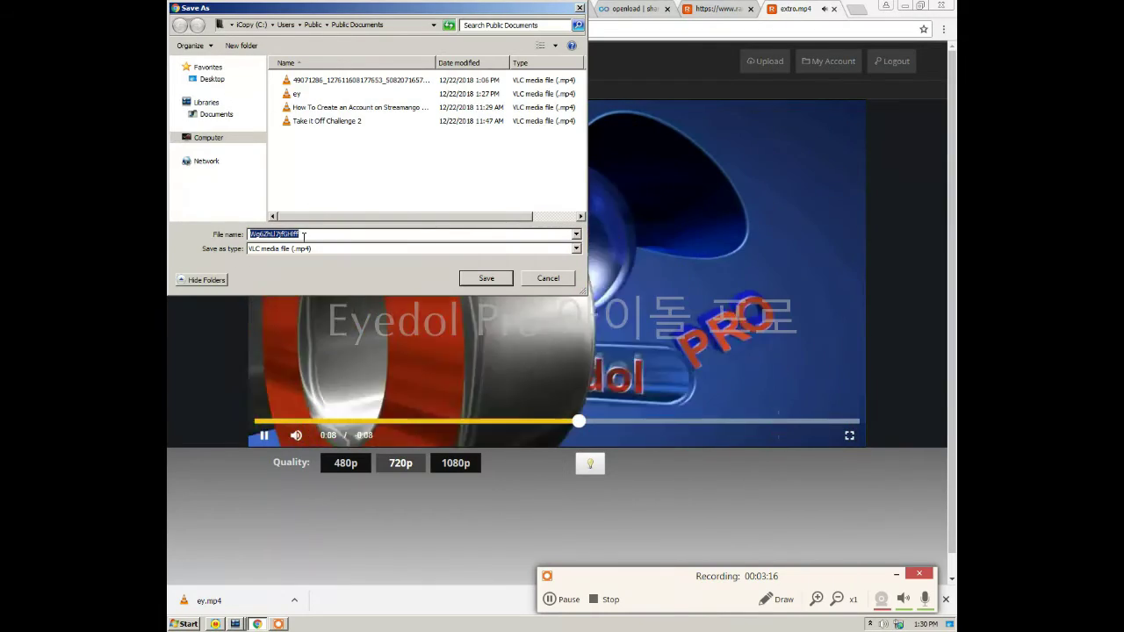
pyautogui.click(478, 279)
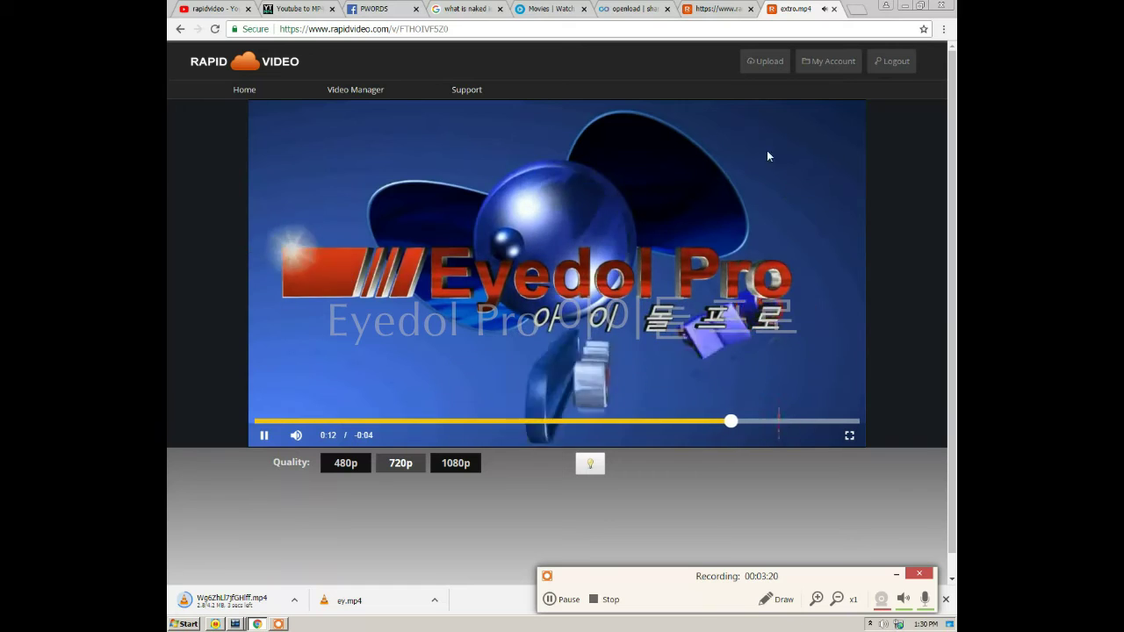
# Select the watch page's full address, then close the player tab.
pyautogui.rightClick(301, 29)
pyautogui.click(316, 78)
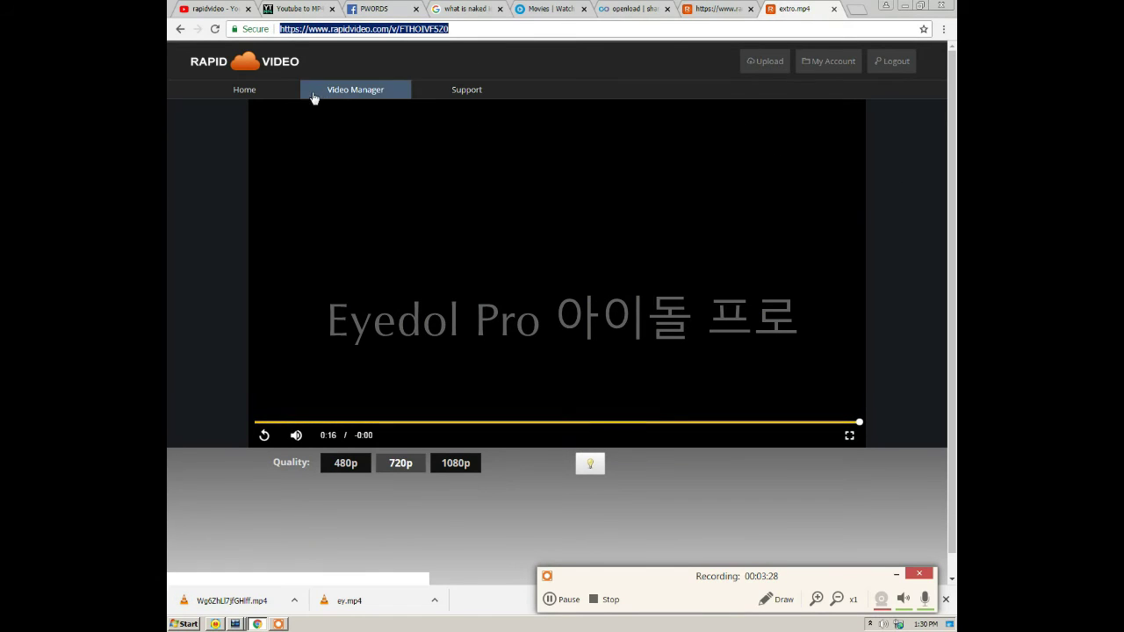
pyautogui.click(833, 9)
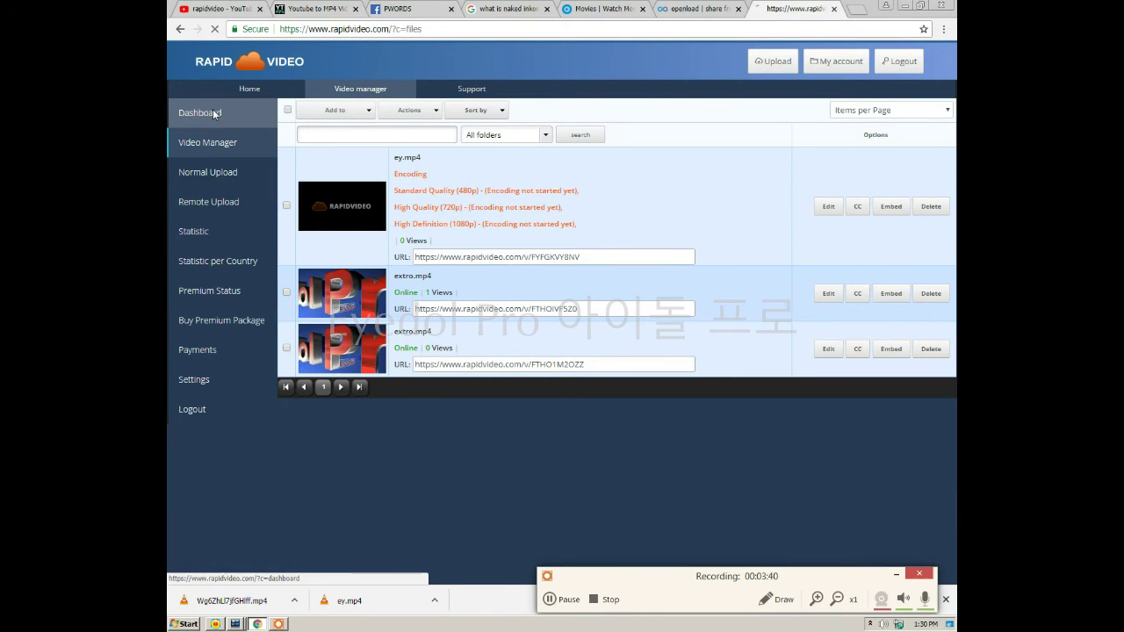
# Check the dashboard's hourly stats showing one view, then log out of RapidVideo.
pyautogui.click(213, 110)
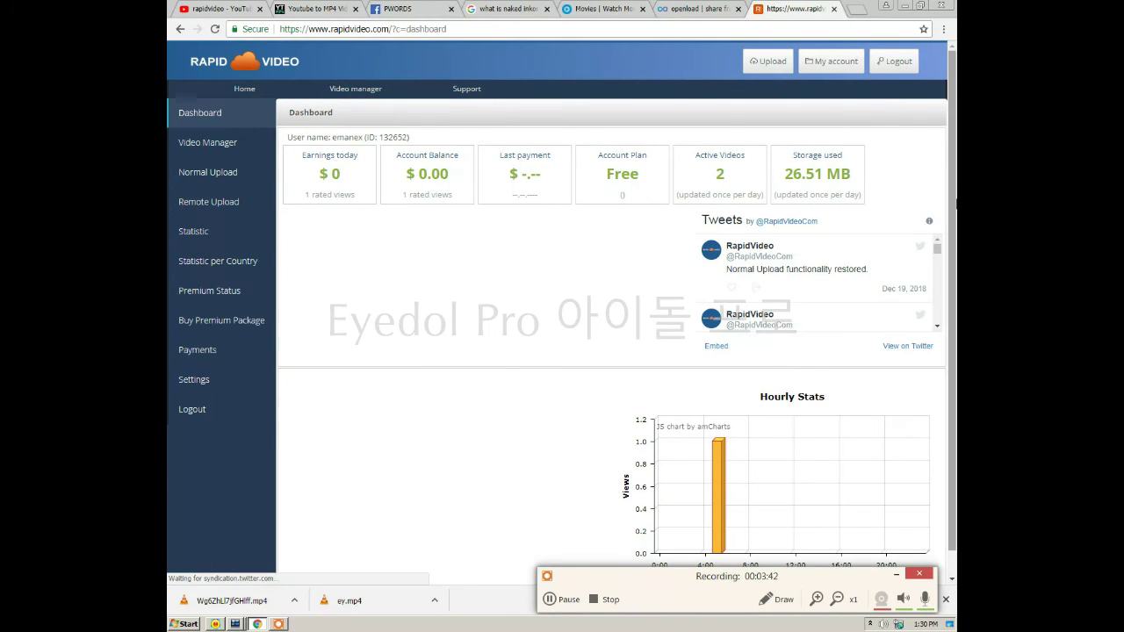
pyautogui.scroll(-1, 450, 318)
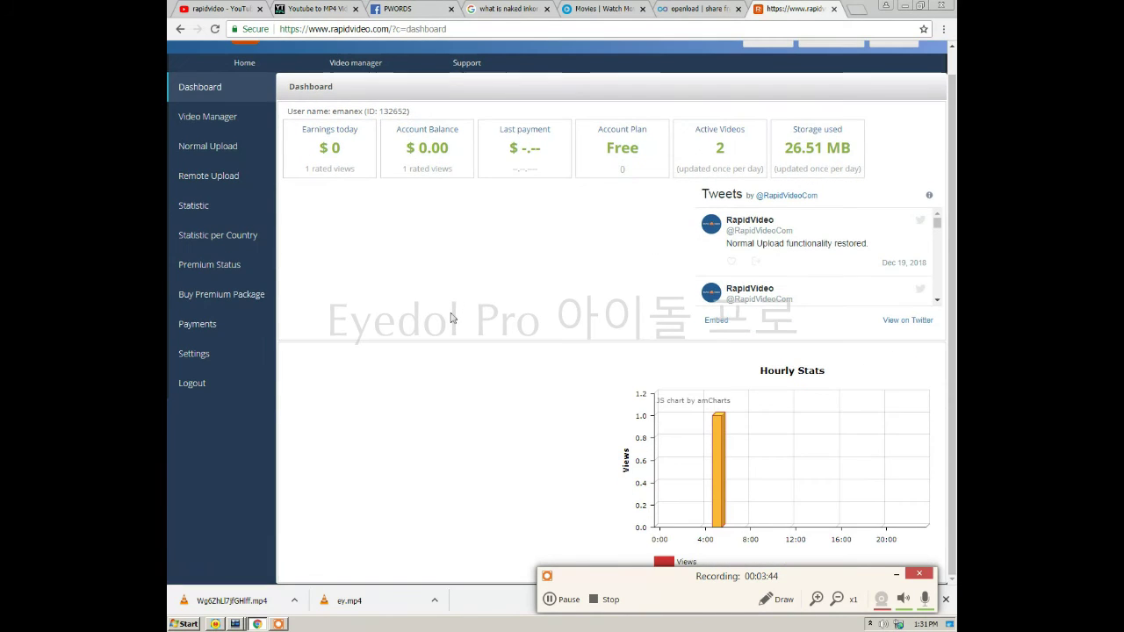
pyautogui.scroll(1, 450, 318)
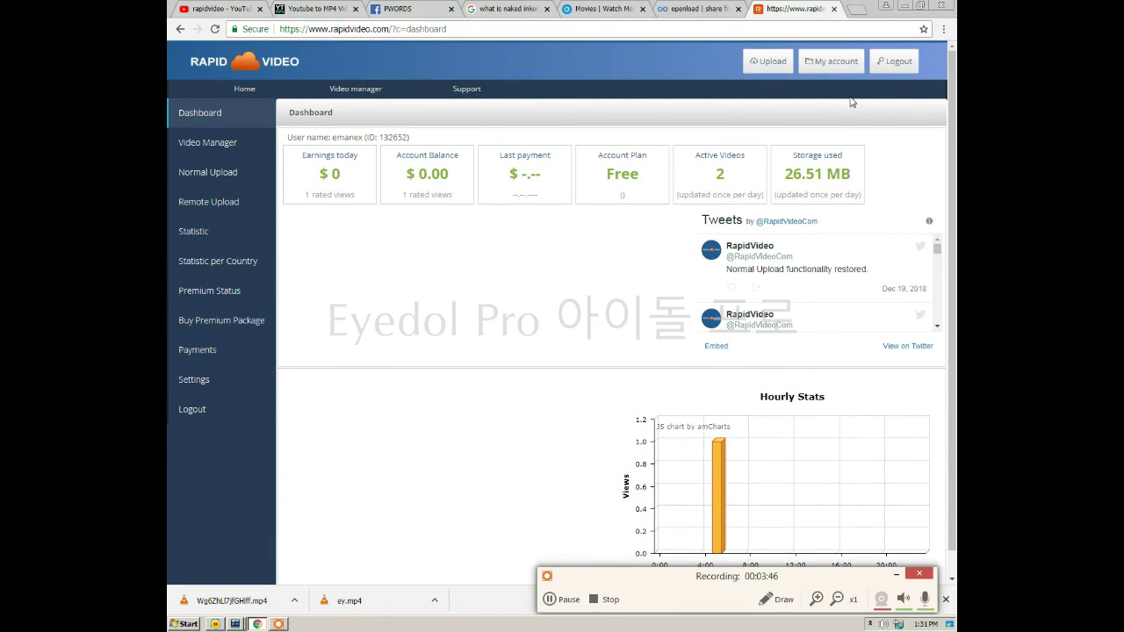
pyautogui.click(202, 414)
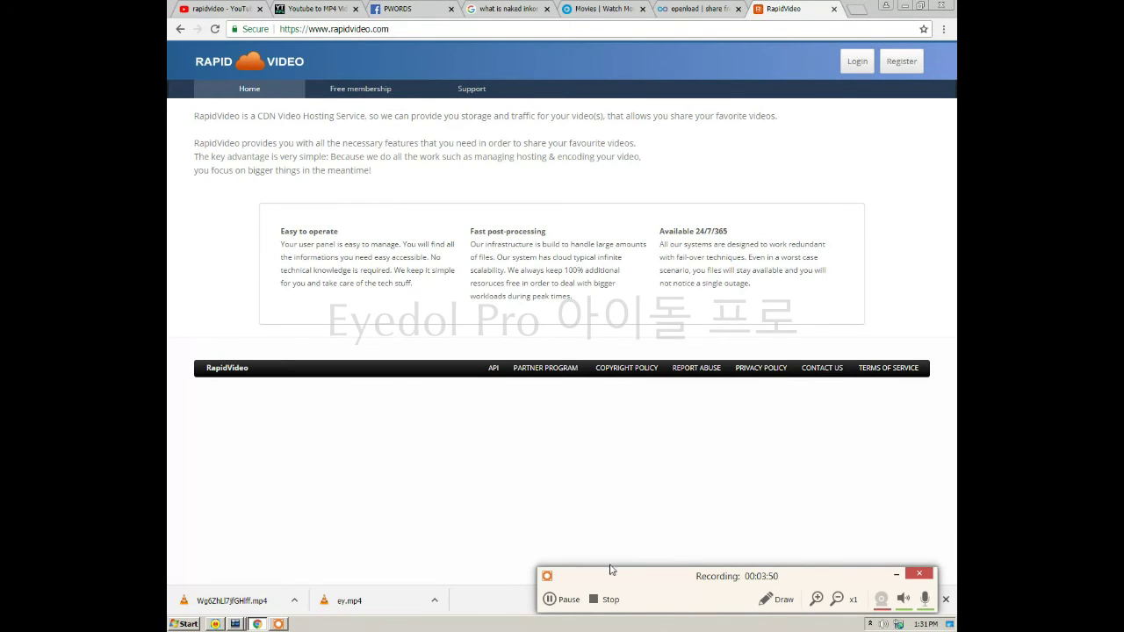